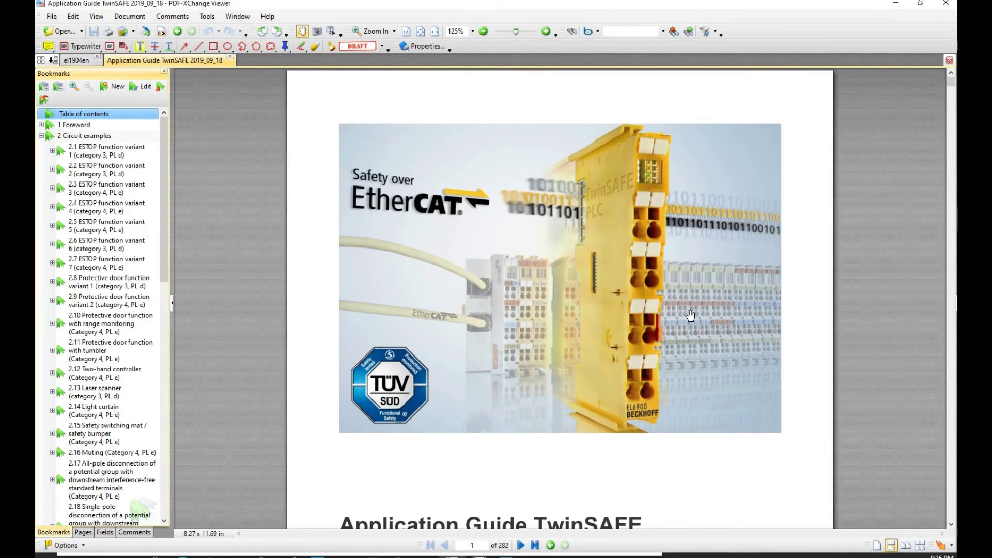
scroll(595, 415, down, 2)
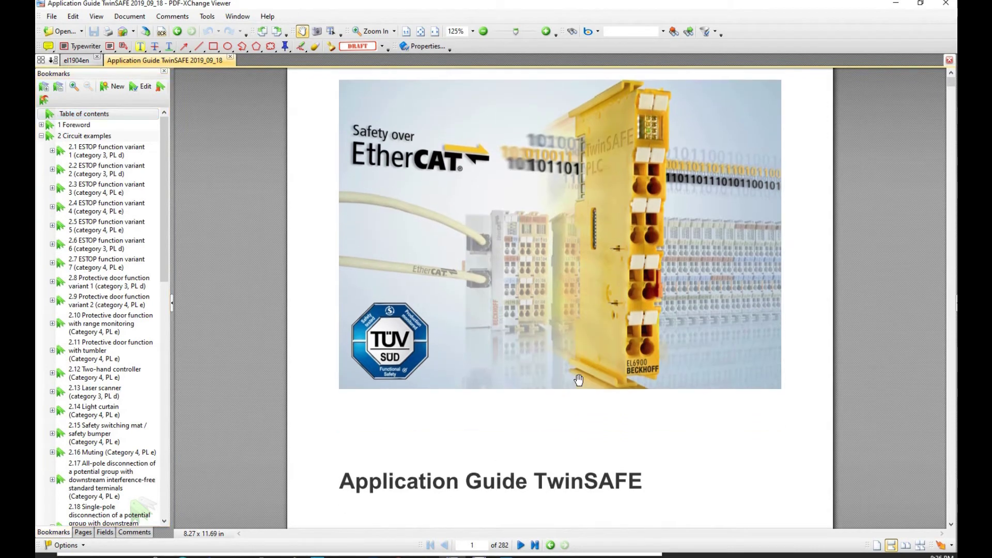
- Widen the Bookmarks pane to show full titles and jump to section 2.14 Light curtain
drag(172, 303, 265, 256)
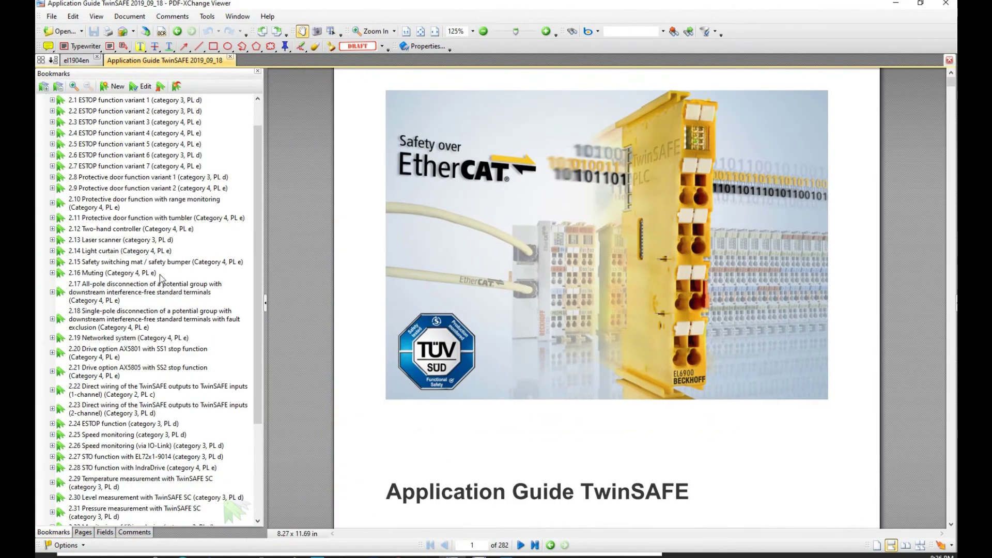
click(102, 252)
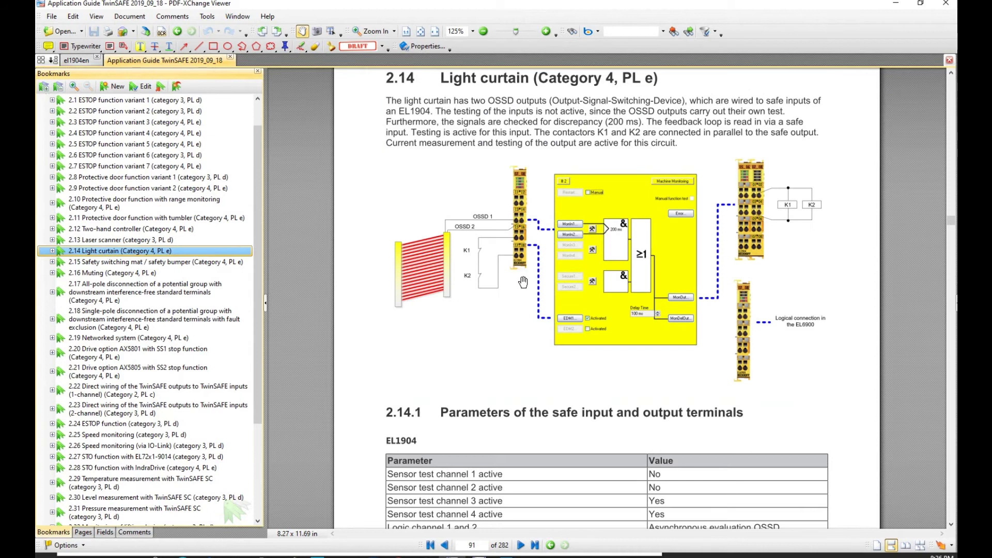
ctrl+scroll(519, 277, up, 1)
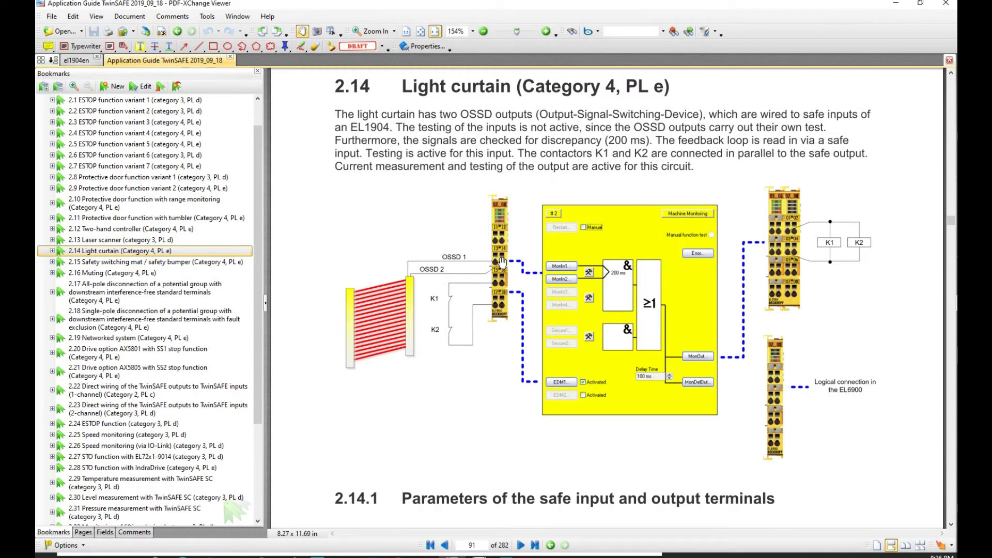
scroll(502, 264, up, 2)
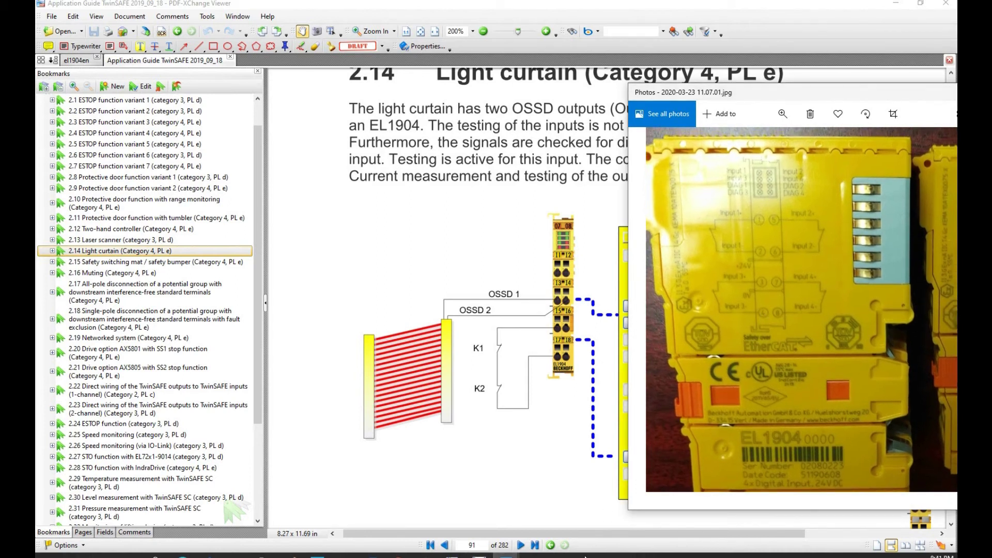
- Bring up the Slot3_EL1904 Correct.png wiring drawing from the Photos taskbar previews
click(505, 555)
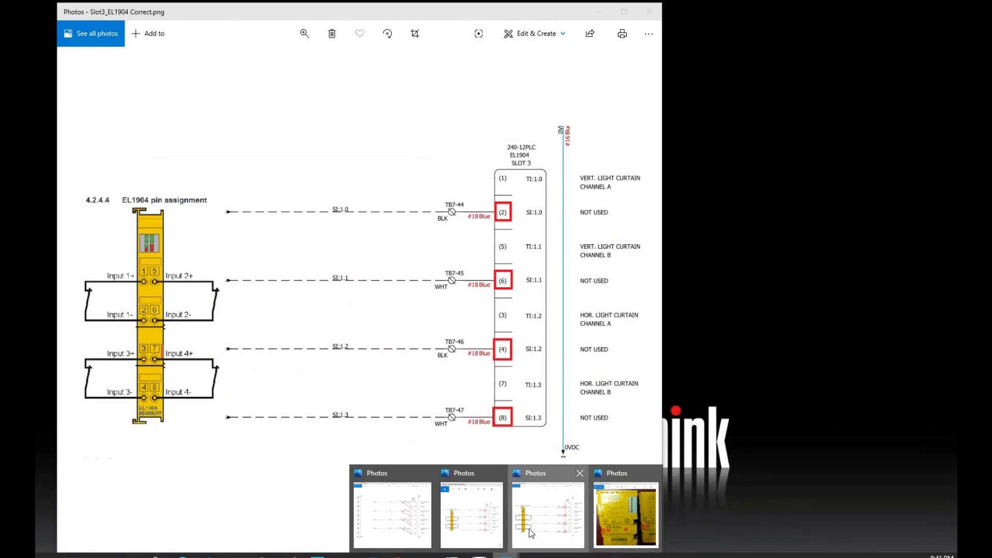
click(530, 529)
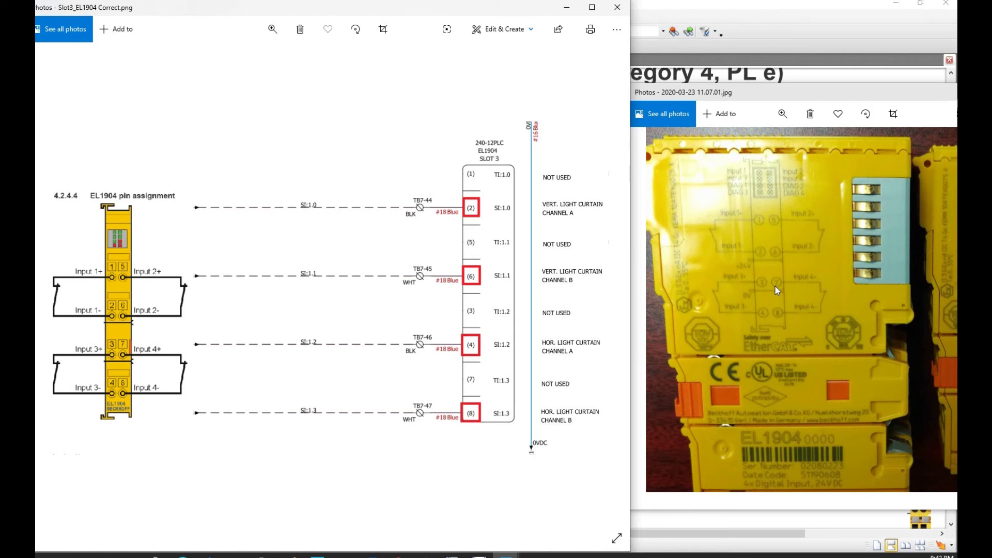
- Hide the Slot3_EL1904 drawing to reveal the guide, then bring it back on the left
key(alt+F4)
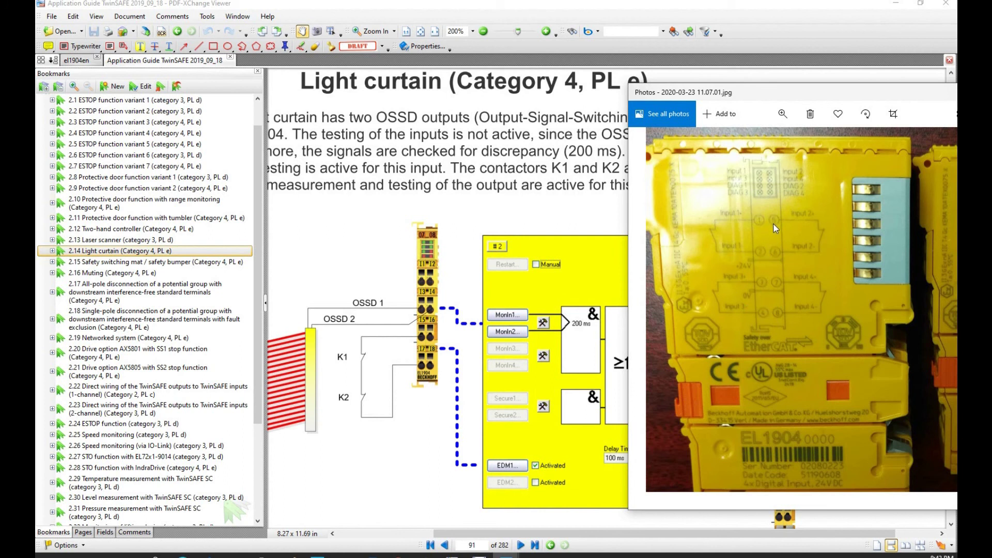
key(alt+Tab)
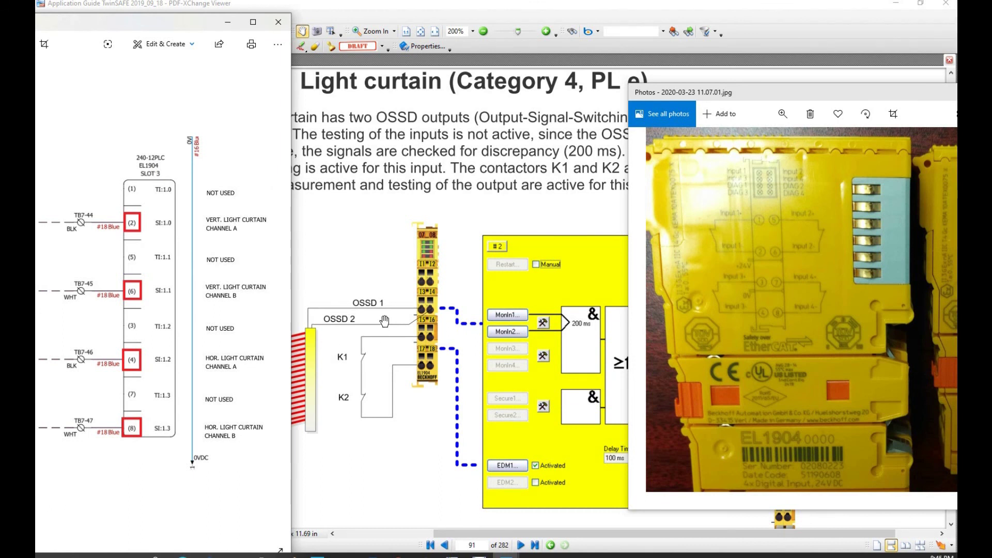
click(765, 321)
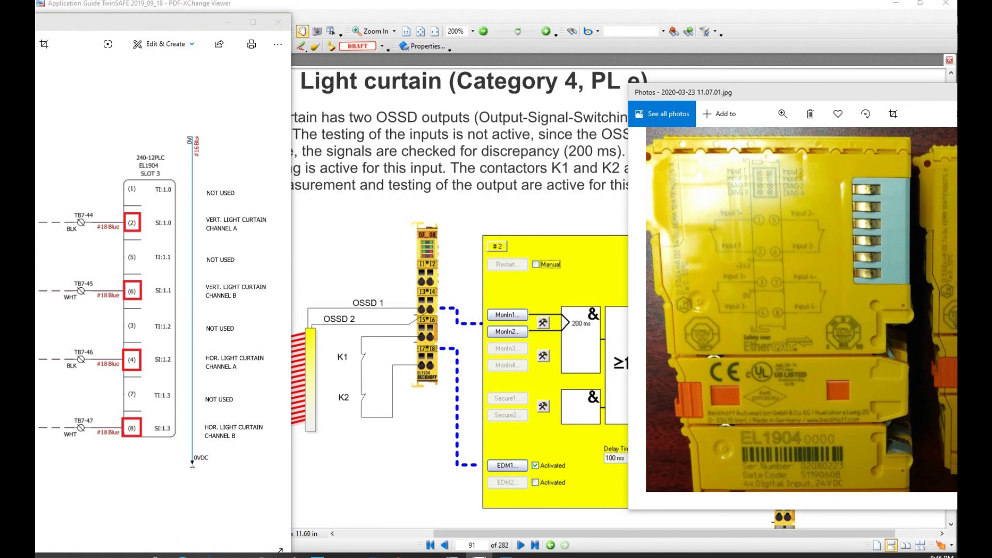